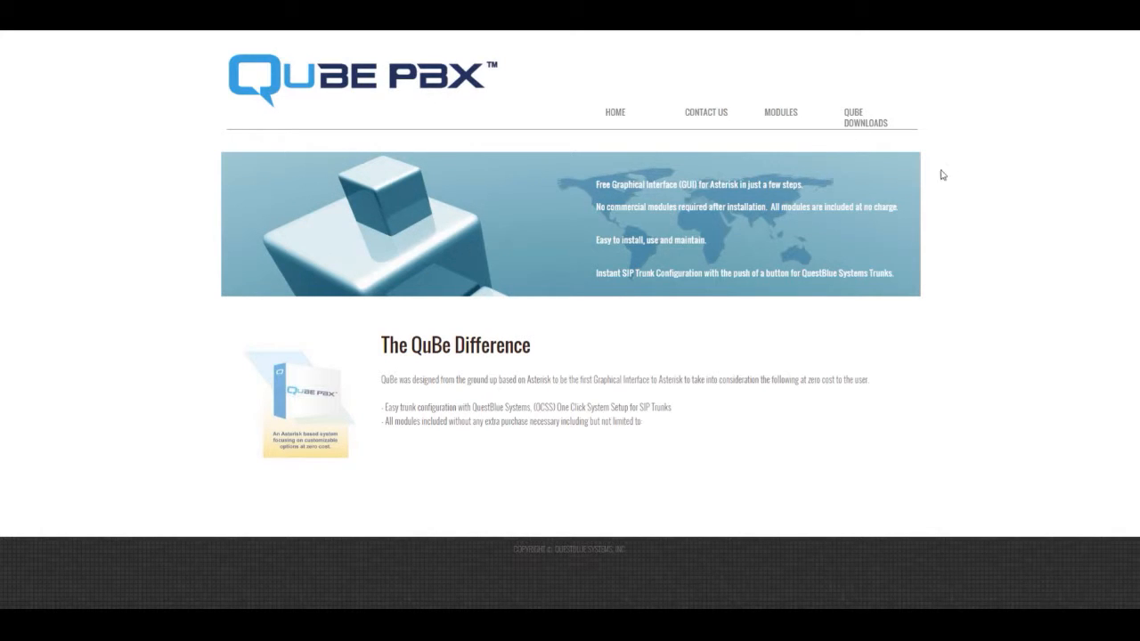
Read the Extensions module documentation on the QuBe PBX site, including its system usage instructions and the extension list column descriptions
{"action": "left_click", "coordinate": [786, 112]}
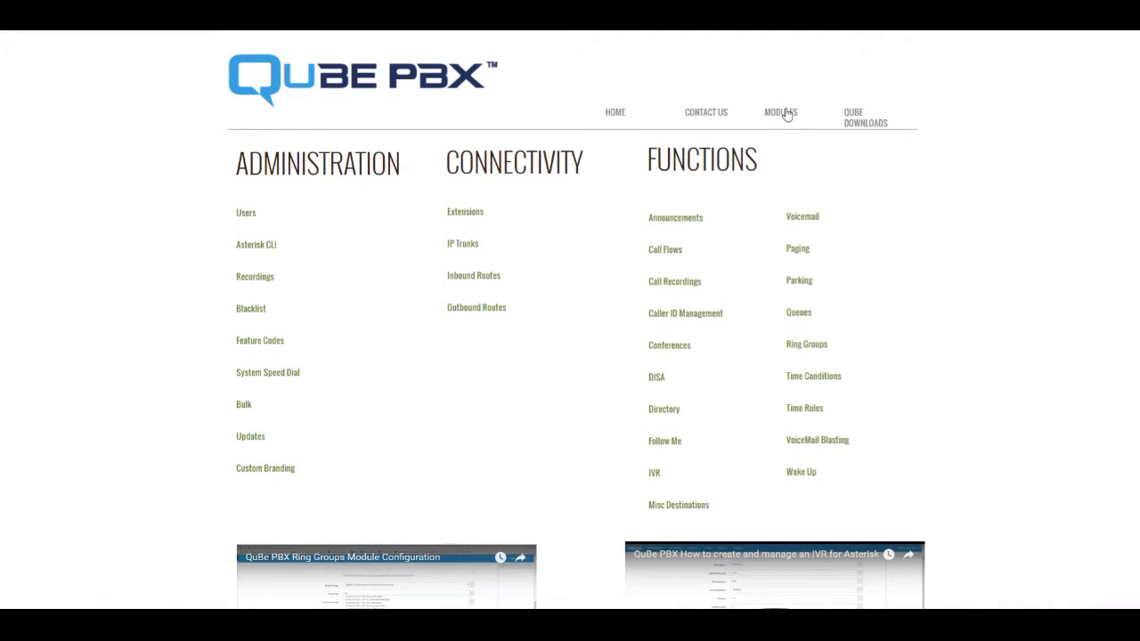
{"action": "scroll", "coordinate": [1009, 230], "scroll_direction": "down", "scroll_amount": 1}
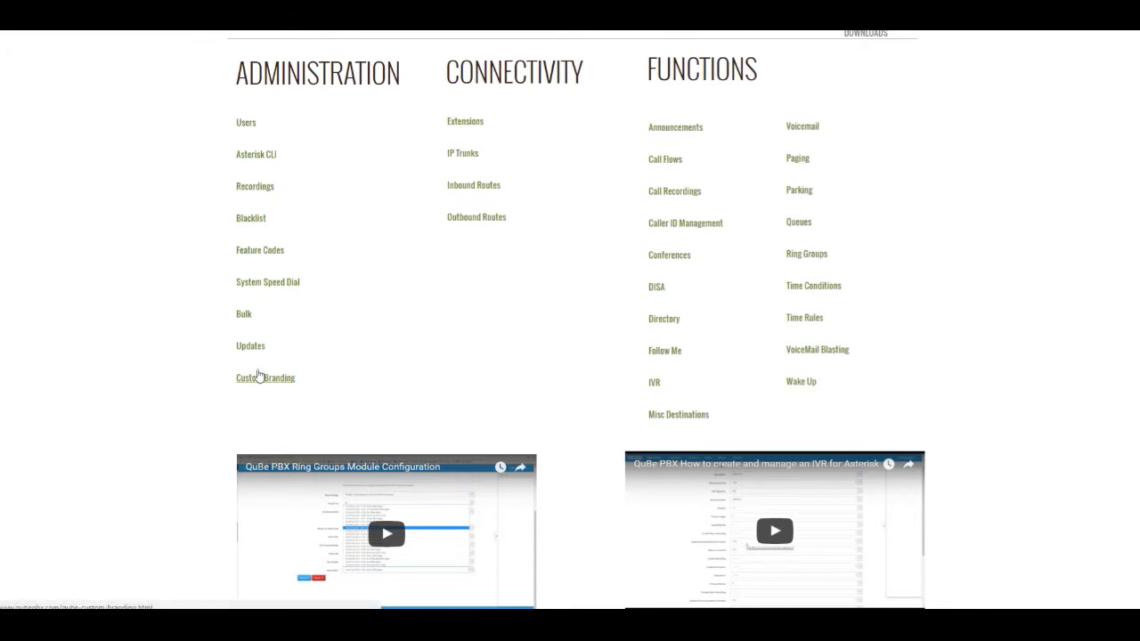
{"action": "left_click", "coordinate": [476, 125]}
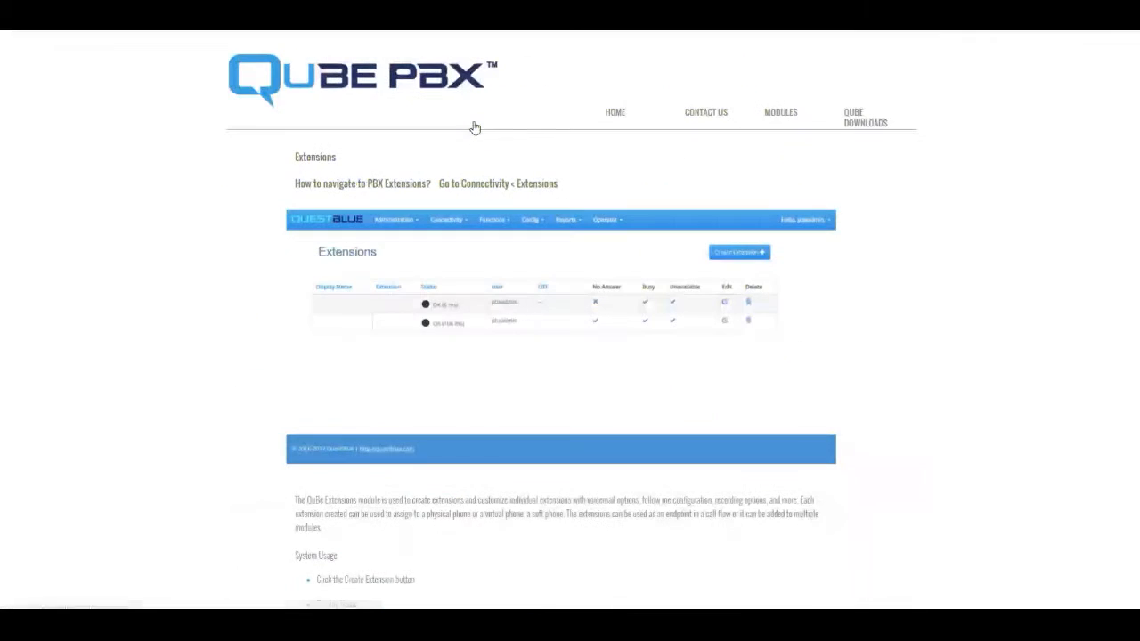
{"action": "scroll", "coordinate": [1010, 196], "scroll_direction": "down", "scroll_amount": 1}
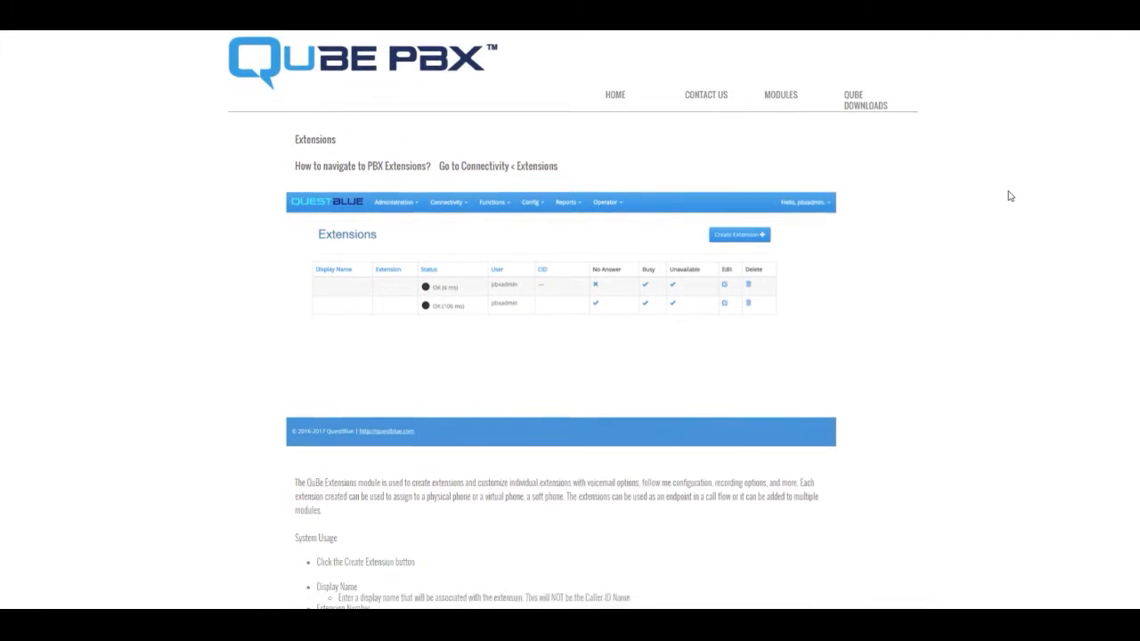
{"action": "scroll", "coordinate": [1010, 196], "scroll_direction": "down", "scroll_amount": 5}
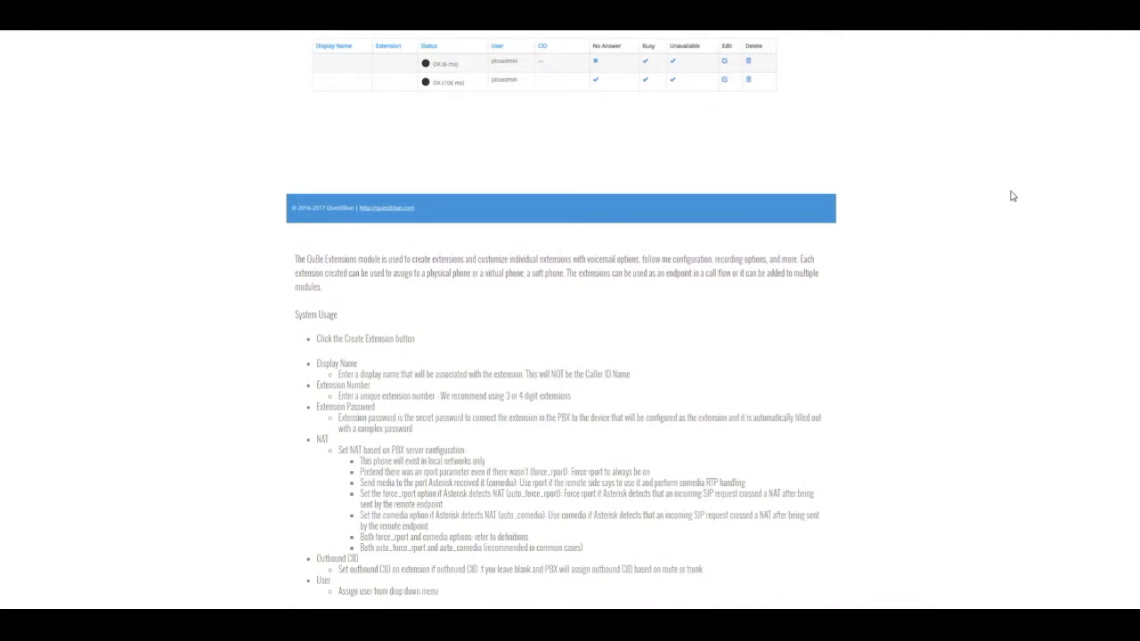
{"action": "scroll", "coordinate": [1012, 196], "scroll_direction": "down", "scroll_amount": 5}
{"action": "scroll", "coordinate": [1012, 196], "scroll_direction": "down", "scroll_amount": 5}
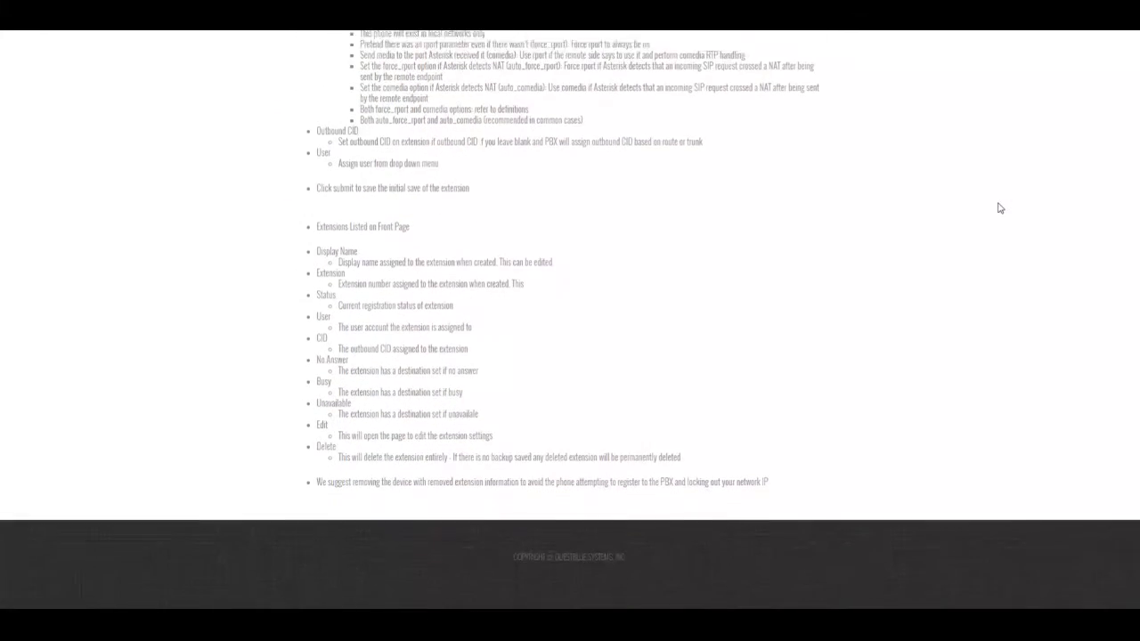
{"action": "scroll", "coordinate": [999, 207], "scroll_direction": "up", "scroll_amount": 8}
{"action": "scroll", "coordinate": [1000, 208], "scroll_direction": "up", "scroll_amount": 8}
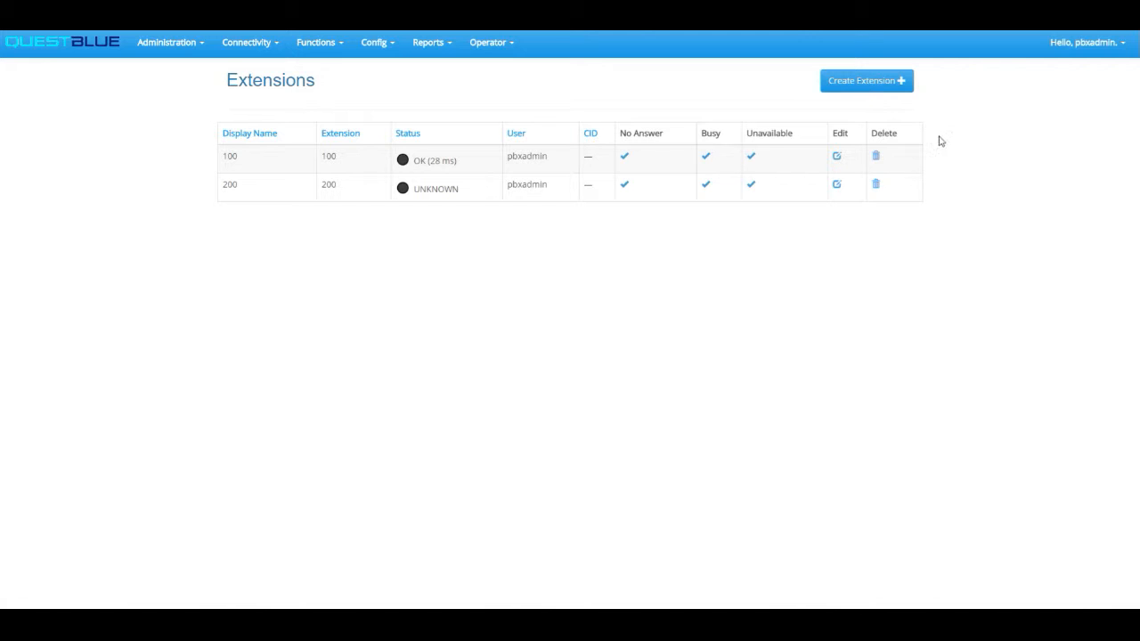
Start a new extension in the PBX administration with display name 300 and extension number 300, keeping the generated extension password
{"action": "left_click", "coordinate": [869, 86]}
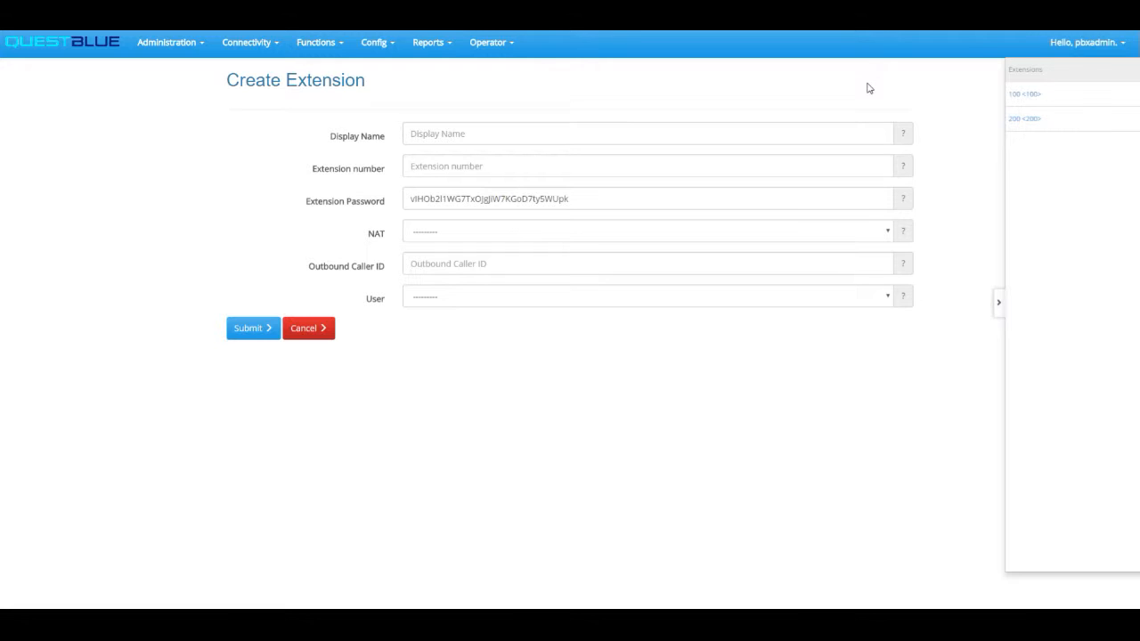
{"action": "left_click", "coordinate": [524, 136]}
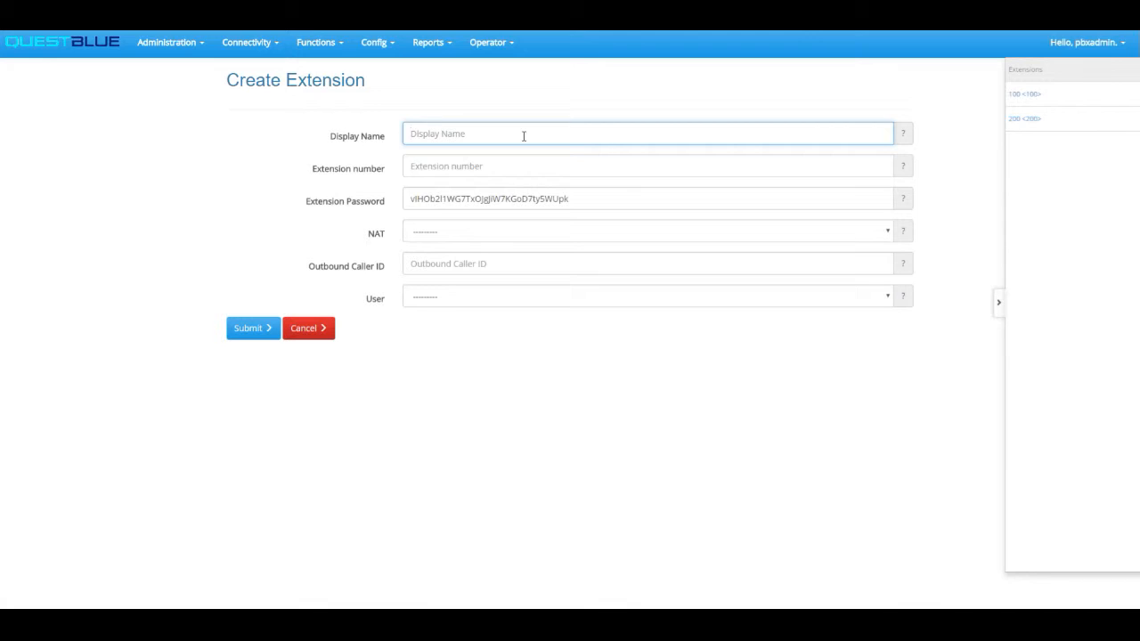
{"action": "type", "text": "300"}
{"action": "key", "text": "Tab"}
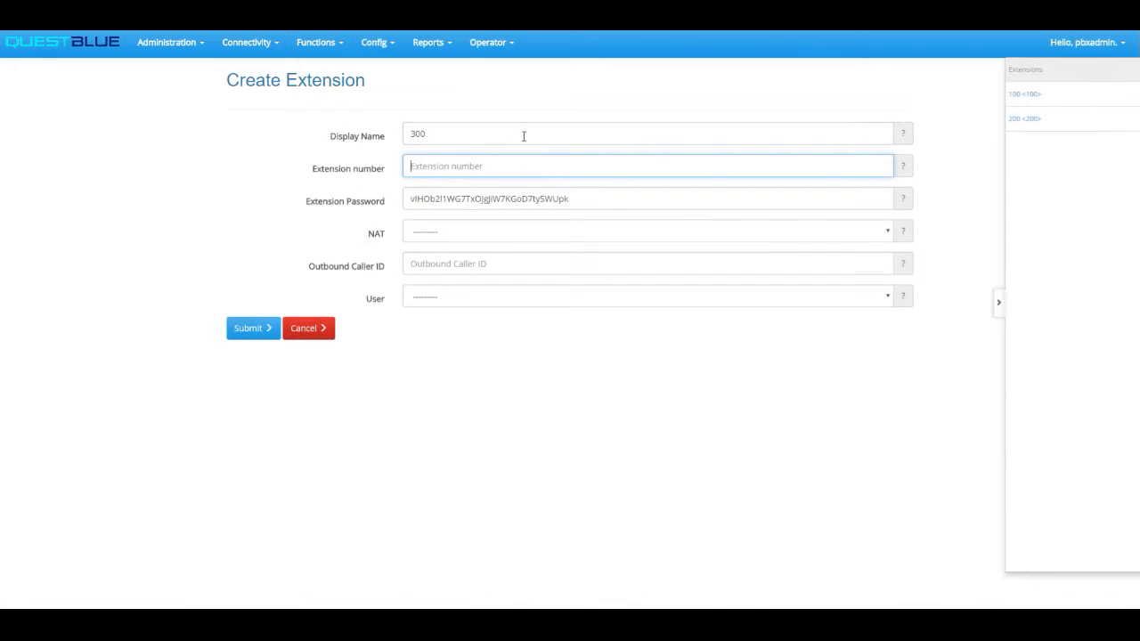
{"action": "type", "text": "300"}
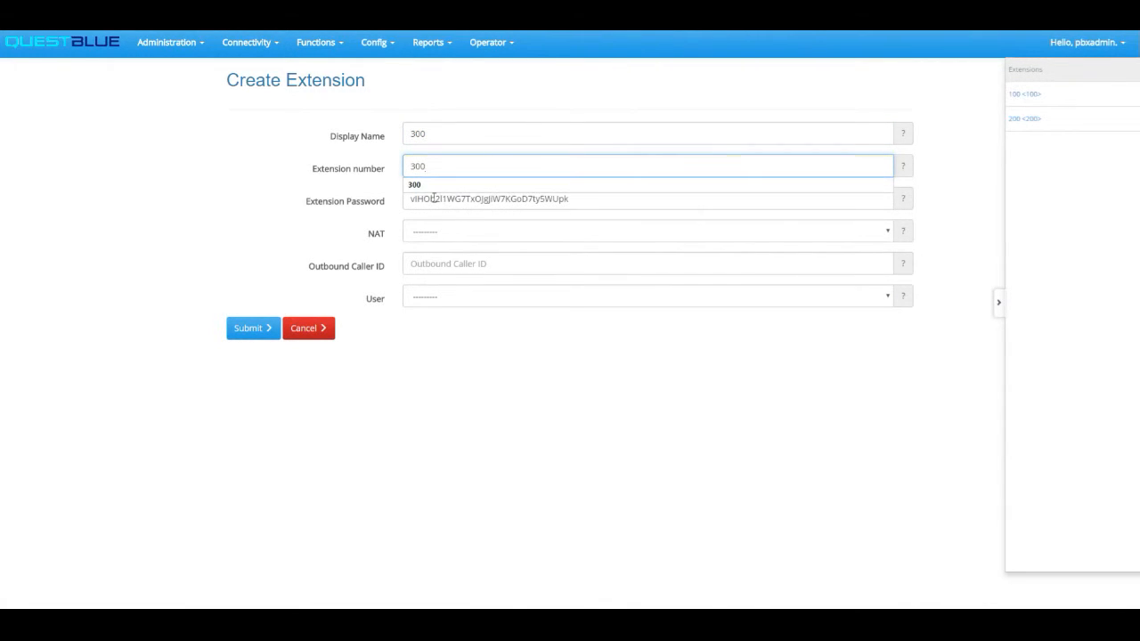
{"action": "key", "text": "Tab"}
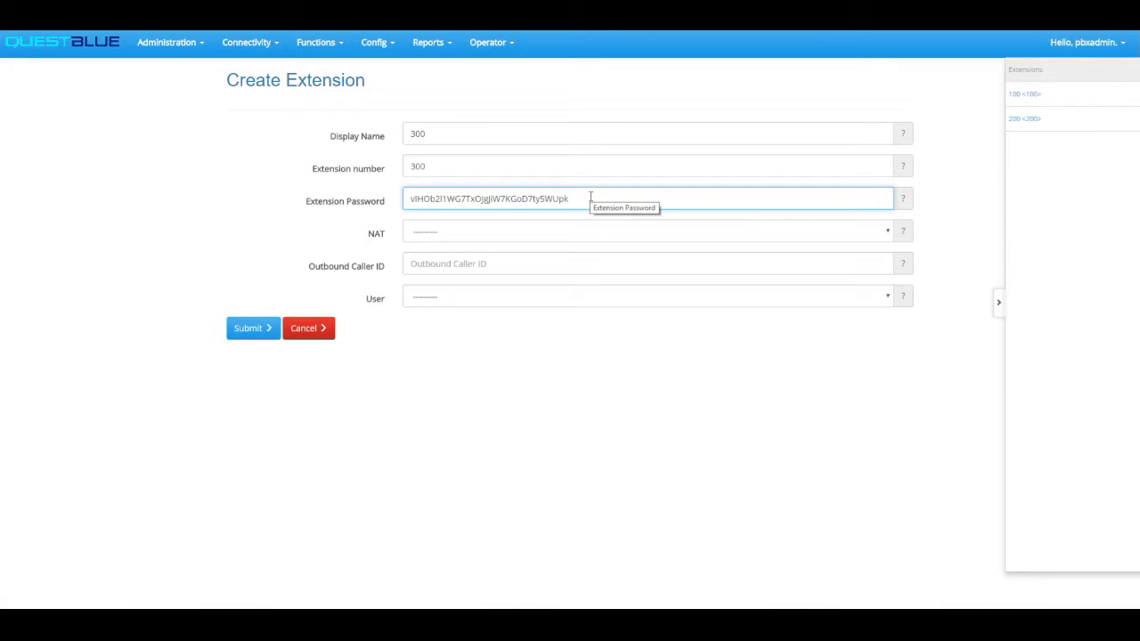
Set NAT to "This phone will exist in local networks only", assign the user pbxadmin, and submit the new extension
{"action": "left_click", "coordinate": [414, 235]}
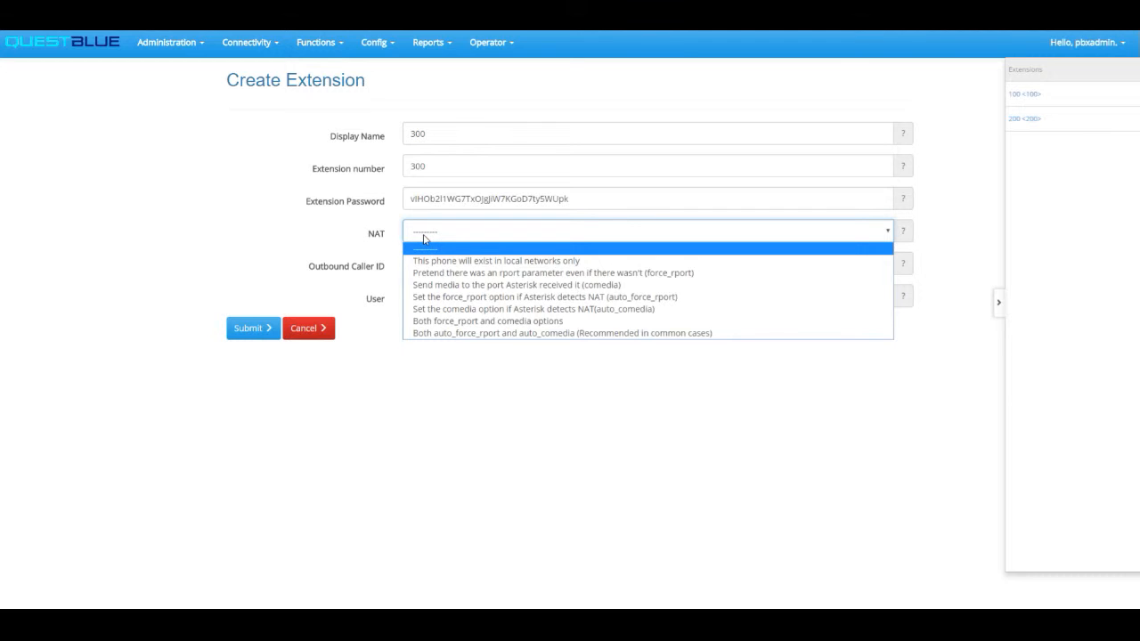
{"action": "left_click", "coordinate": [418, 260]}
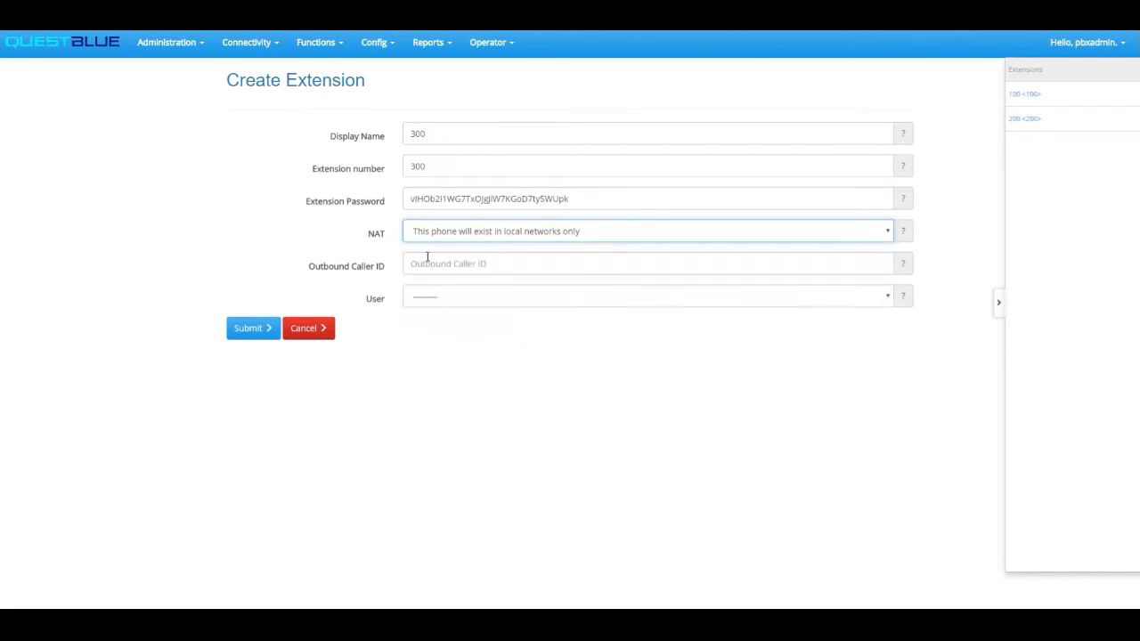
{"action": "left_click", "coordinate": [374, 282]}
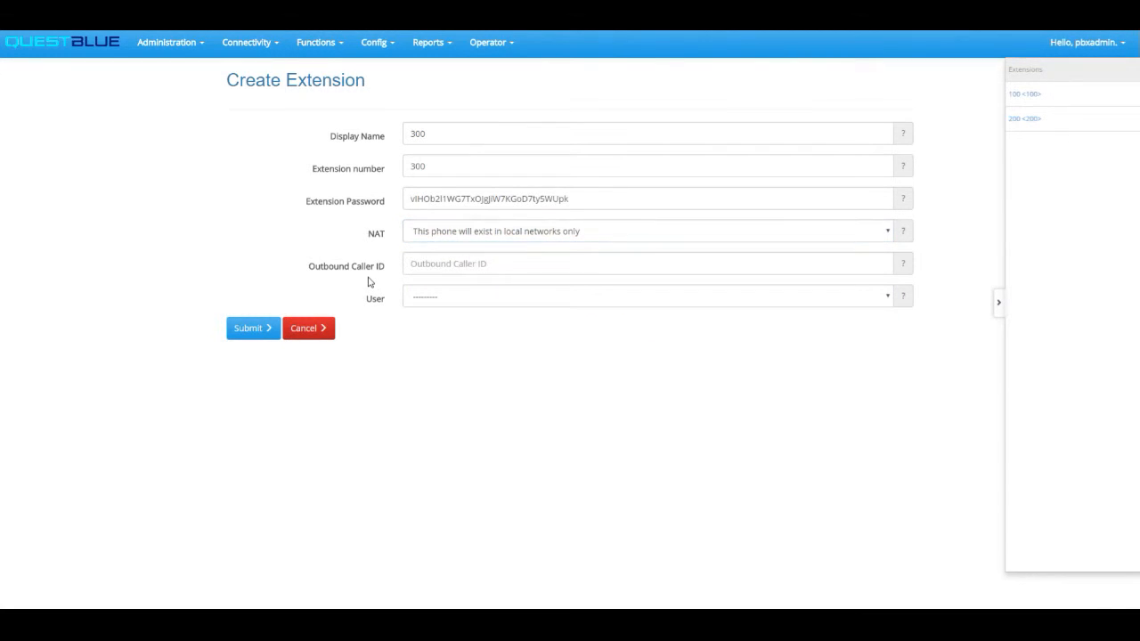
{"action": "left_click", "coordinate": [438, 261]}
{"action": "left_click", "coordinate": [431, 301]}
{"action": "left_click", "coordinate": [432, 327]}
{"action": "left_click", "coordinate": [428, 331]}
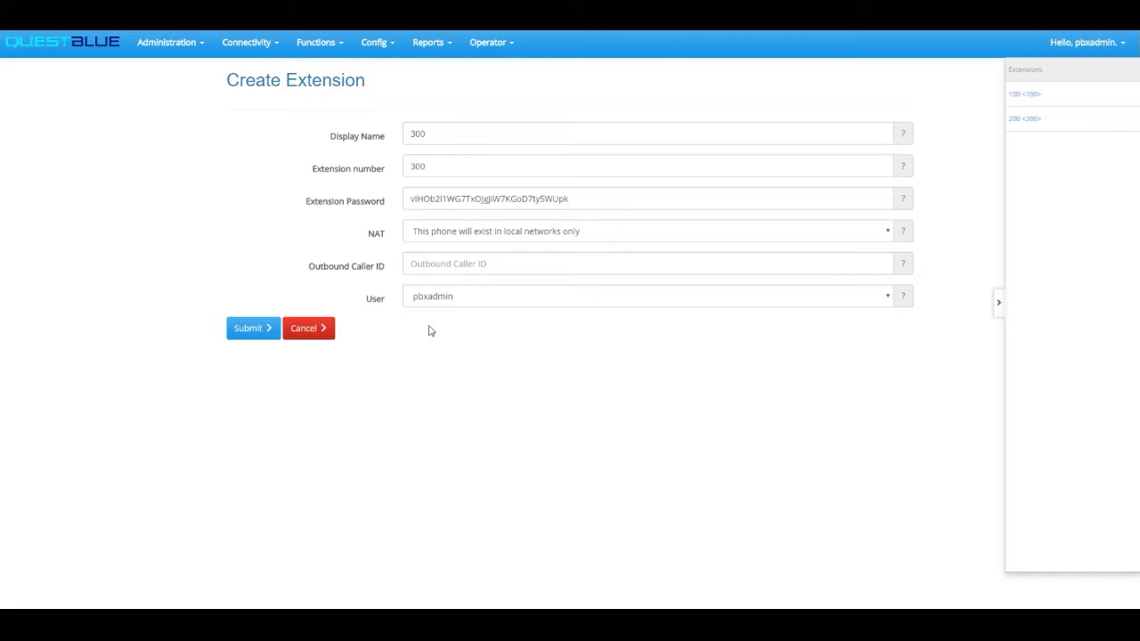
{"action": "left_click", "coordinate": [262, 332]}
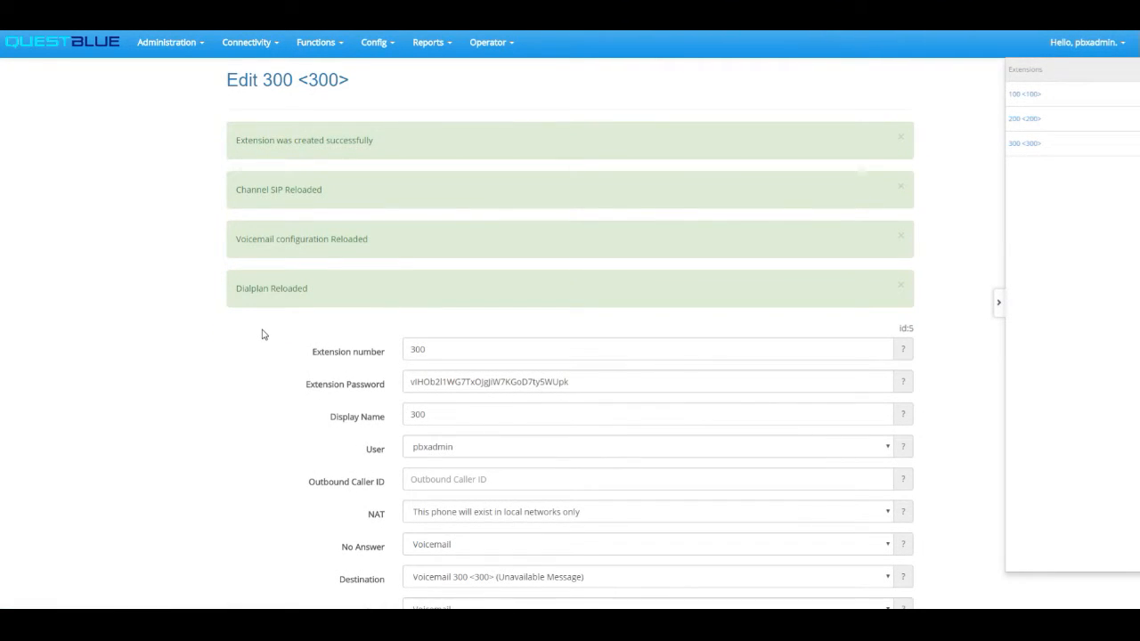
Review extension 300's no-answer, busy and unavailable destinations and its voicemail box settings
{"action": "scroll", "coordinate": [262, 334], "scroll_direction": "down", "scroll_amount": 2}
{"action": "scroll", "coordinate": [262, 334], "scroll_direction": "down", "scroll_amount": 1}
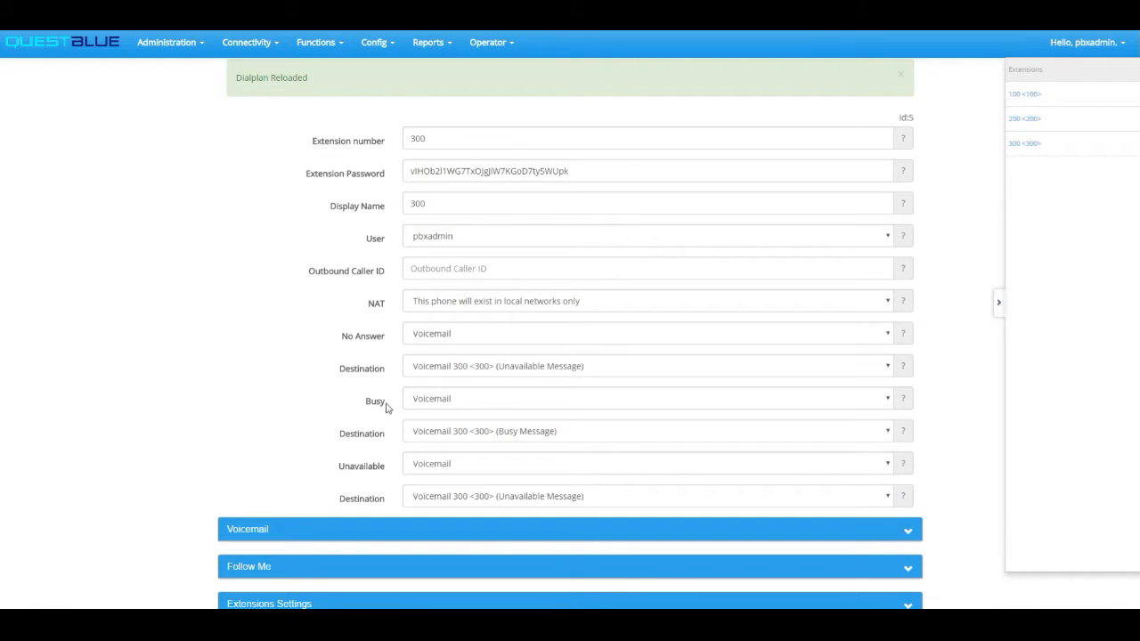
{"action": "scroll", "coordinate": [282, 436], "scroll_direction": "down", "scroll_amount": 3}
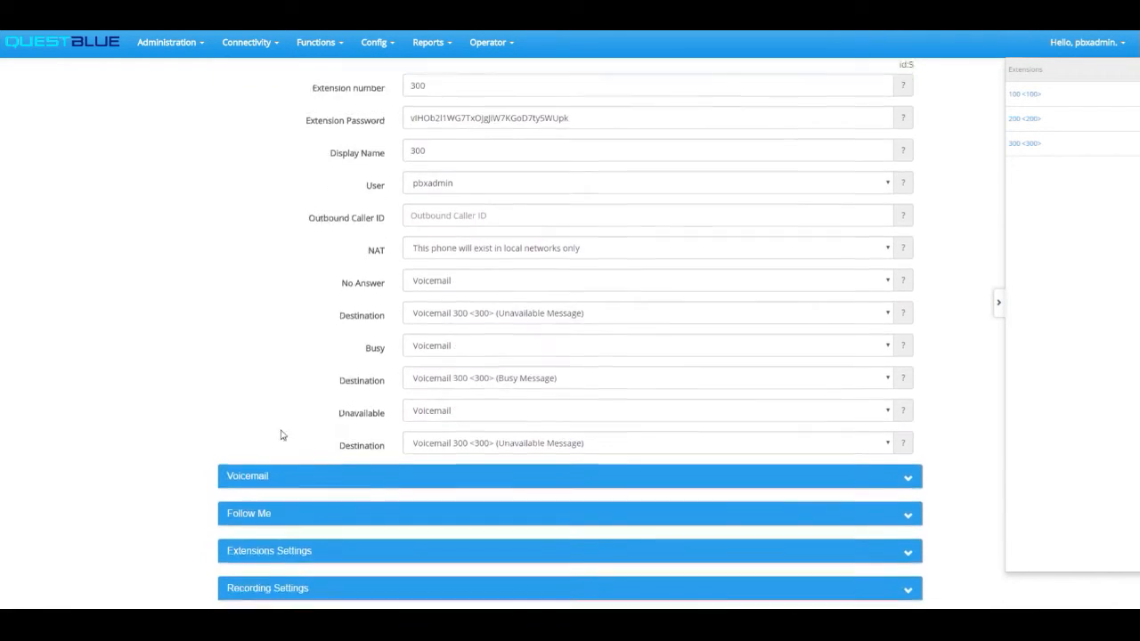
{"action": "scroll", "coordinate": [169, 418], "scroll_direction": "down", "scroll_amount": 3}
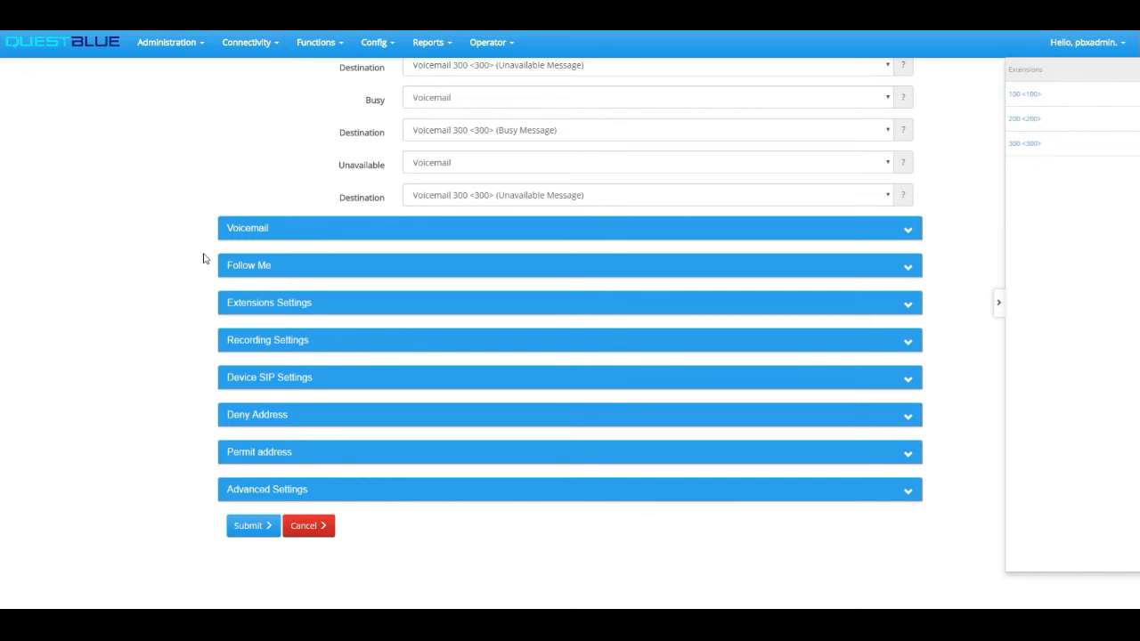
{"action": "left_click", "coordinate": [245, 239]}
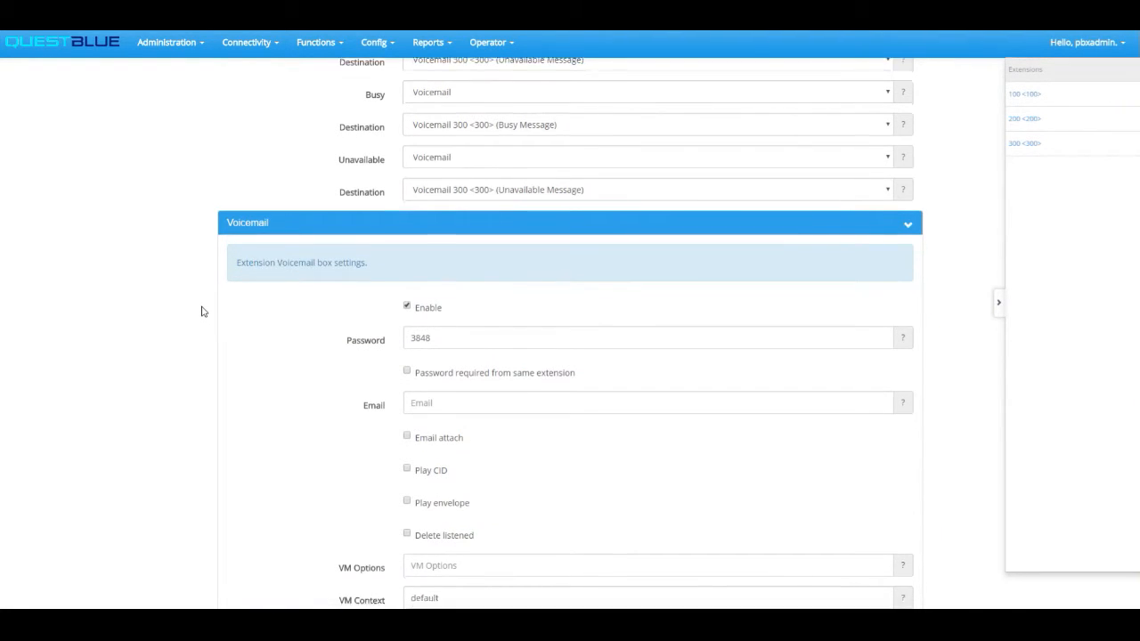
{"action": "scroll", "coordinate": [201, 311], "scroll_direction": "down", "scroll_amount": 1}
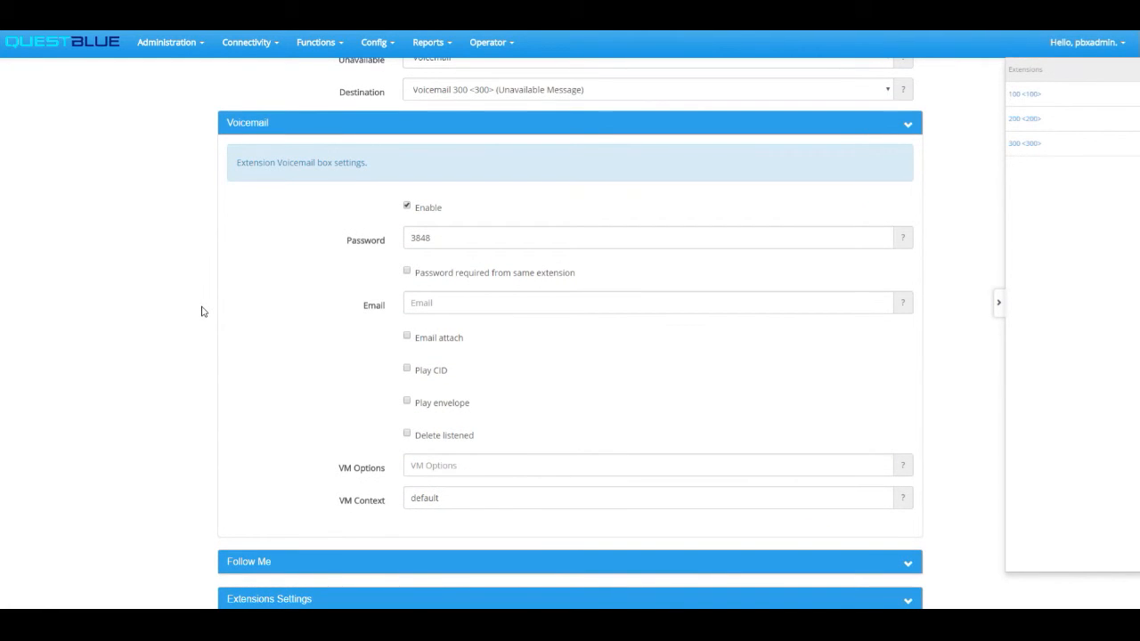
{"action": "scroll", "coordinate": [203, 312], "scroll_direction": "up", "scroll_amount": 1}
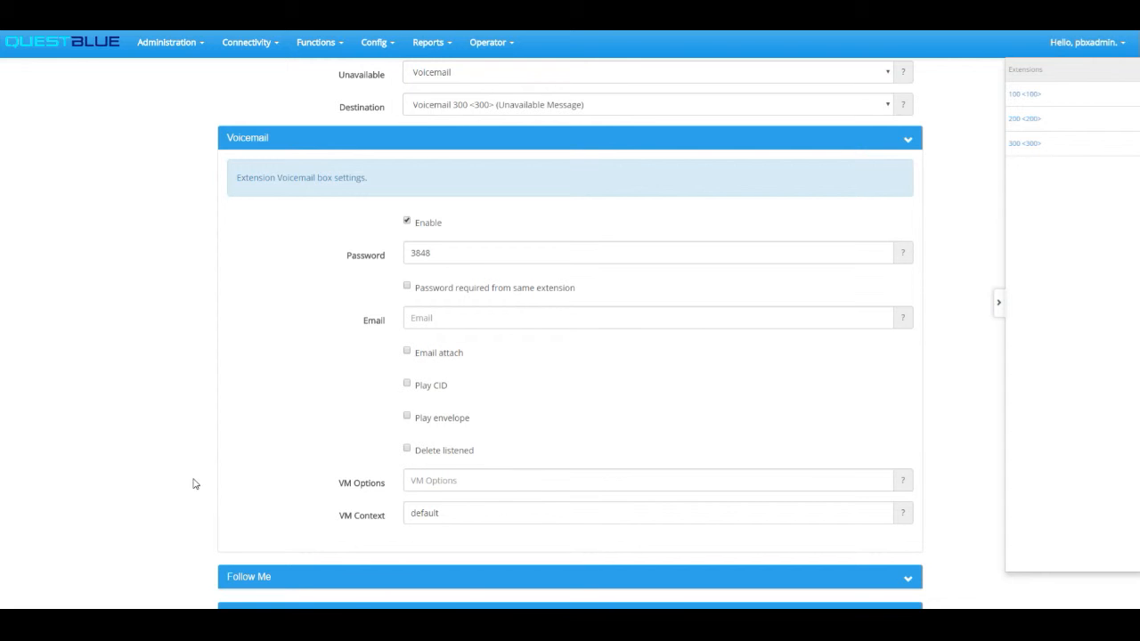
{"action": "scroll", "coordinate": [181, 490], "scroll_direction": "down", "scroll_amount": 1}
{"action": "scroll", "coordinate": [183, 491], "scroll_direction": "down", "scroll_amount": 2}
{"action": "scroll", "coordinate": [237, 109], "scroll_direction": "up", "scroll_amount": 1}
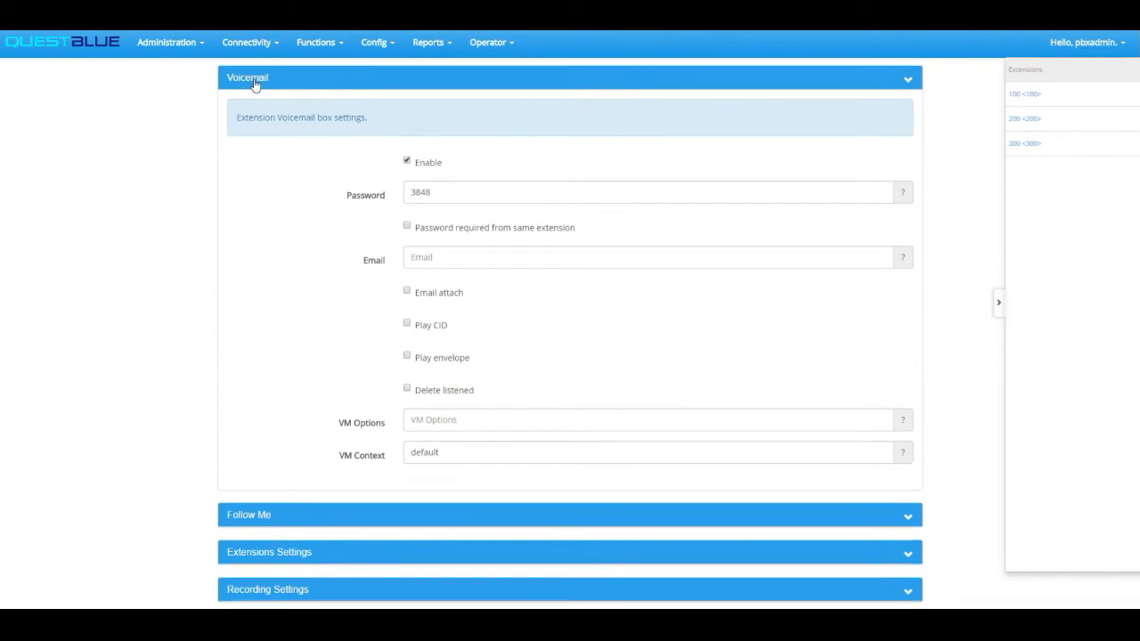
{"action": "left_click", "coordinate": [255, 86]}
Review extension 300's Follow Me settings, collapse that section, and submit the extension's configuration
{"action": "left_click", "coordinate": [239, 210]}
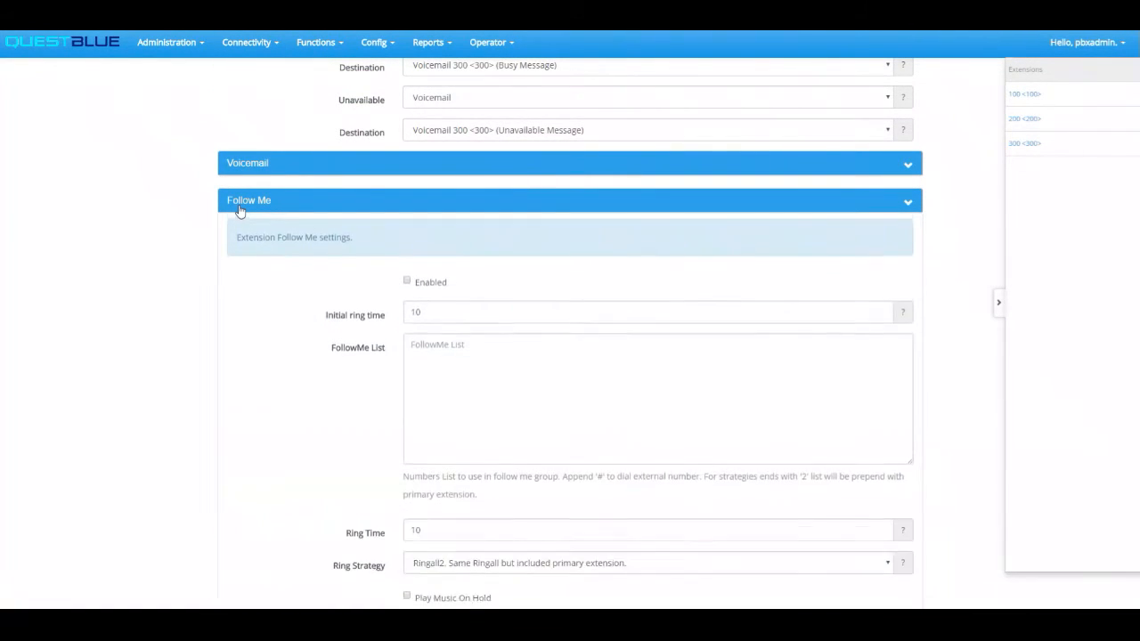
{"action": "scroll", "coordinate": [197, 230], "scroll_direction": "down", "scroll_amount": 2}
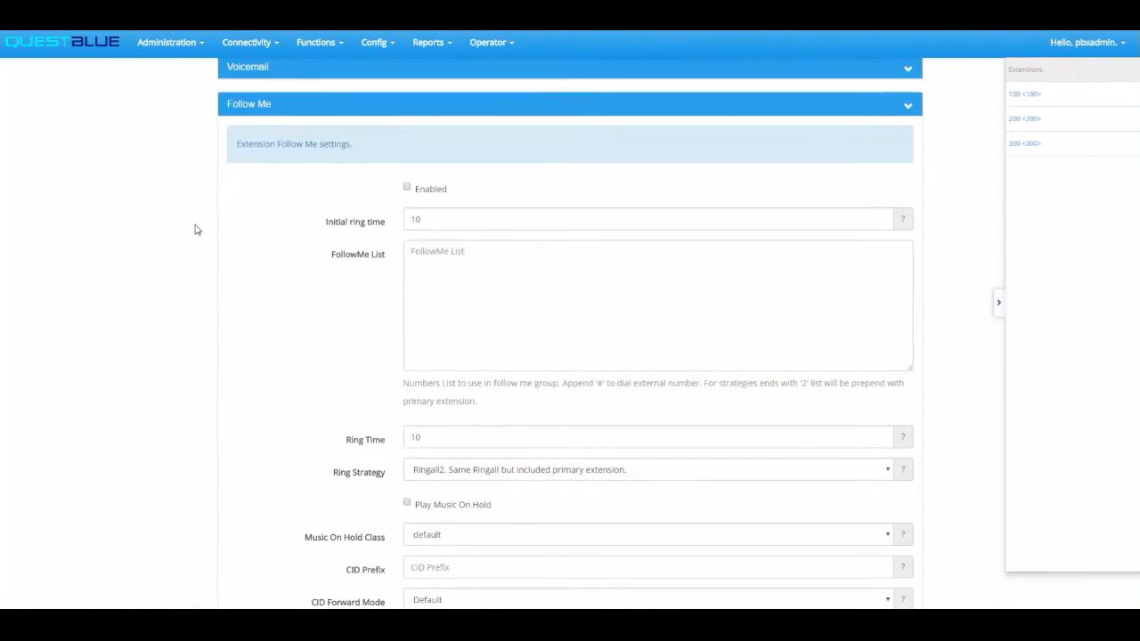
{"action": "scroll", "coordinate": [197, 230], "scroll_direction": "down", "scroll_amount": 1}
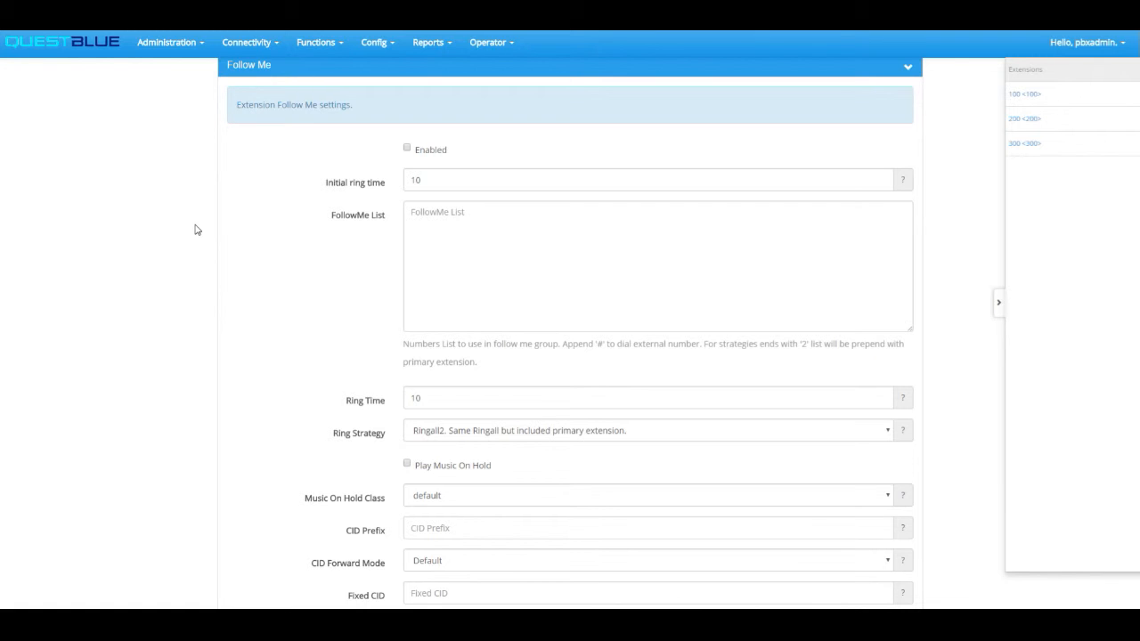
{"action": "scroll", "coordinate": [197, 229], "scroll_direction": "down", "scroll_amount": 3}
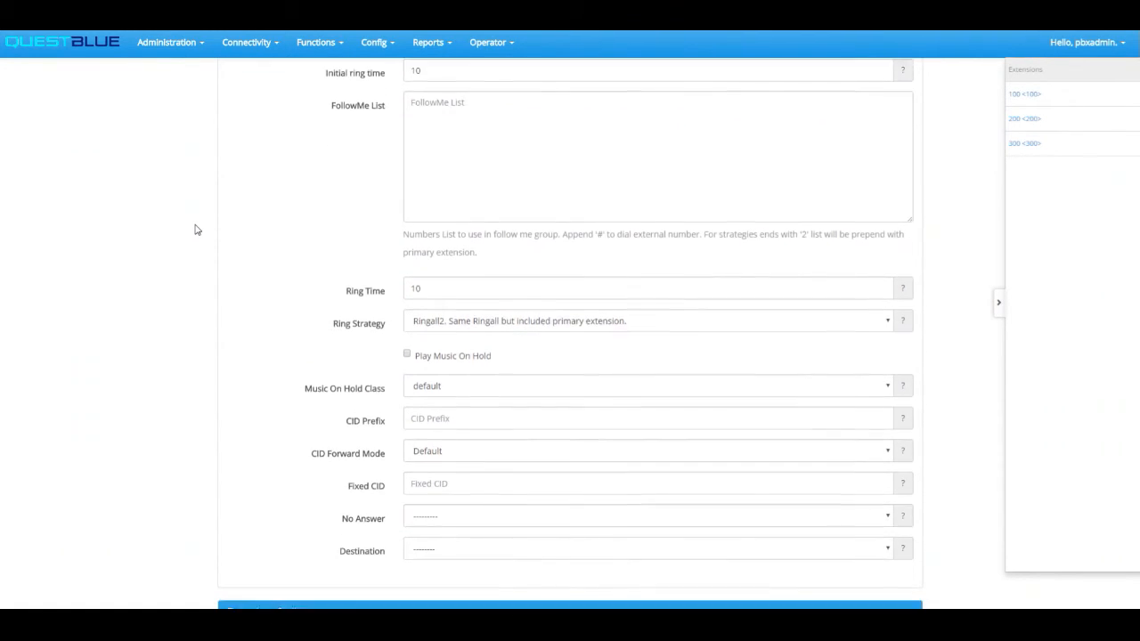
{"action": "scroll", "coordinate": [197, 229], "scroll_direction": "up", "scroll_amount": 3}
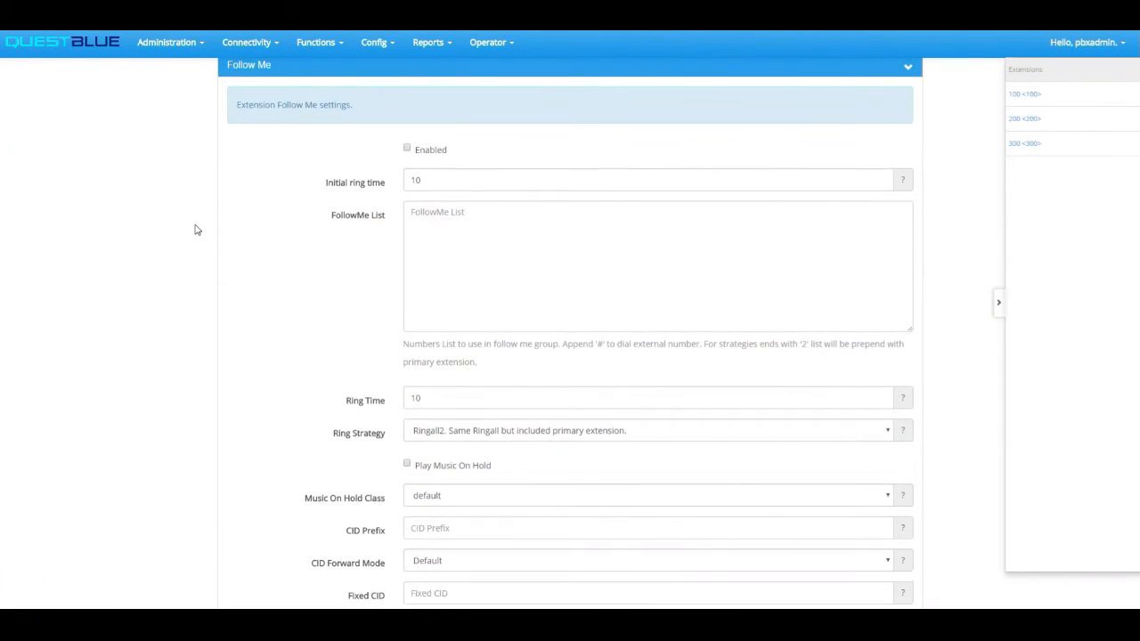
{"action": "left_click", "coordinate": [247, 75]}
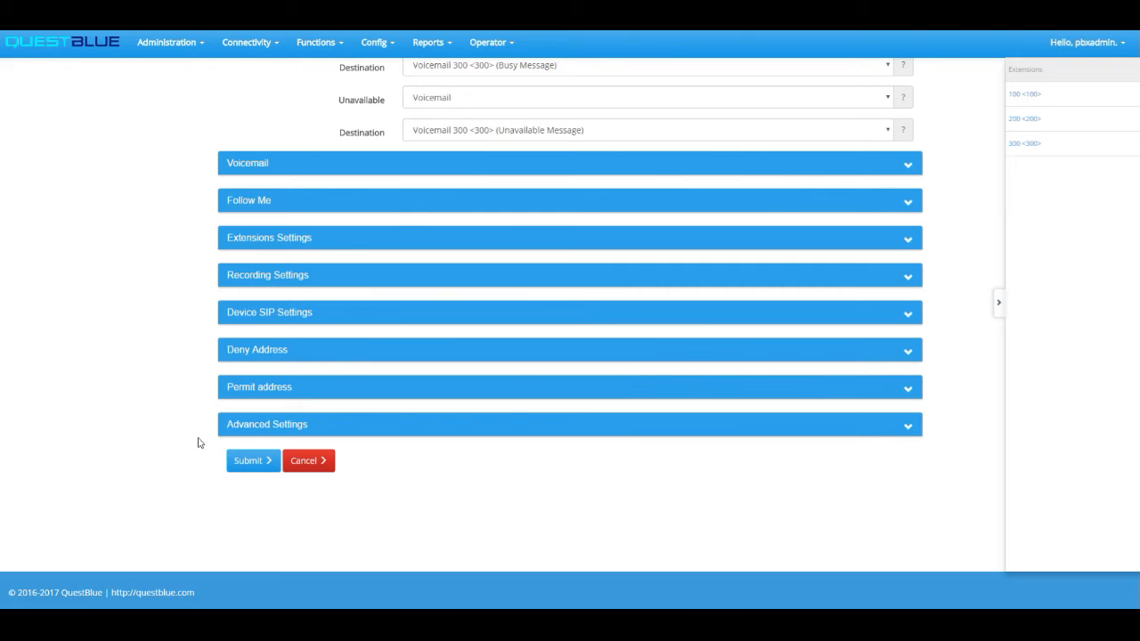
{"action": "left_click", "coordinate": [247, 464]}
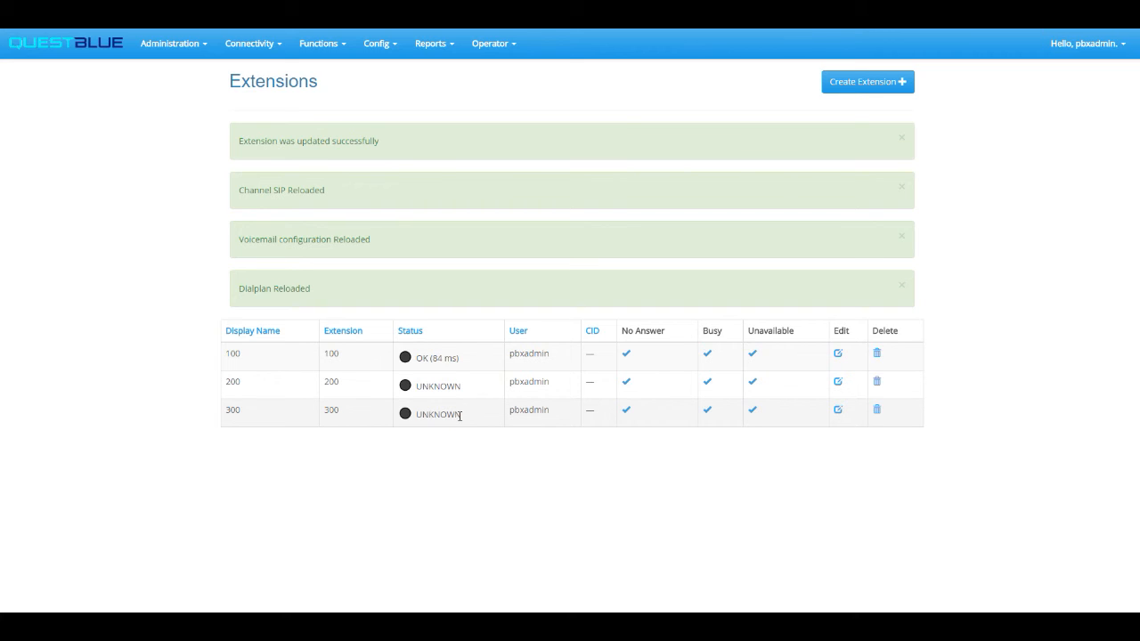
Examine the registration status of extensions 300 and 100 in the extensions list
{"action": "left_click", "coordinate": [405, 416]}
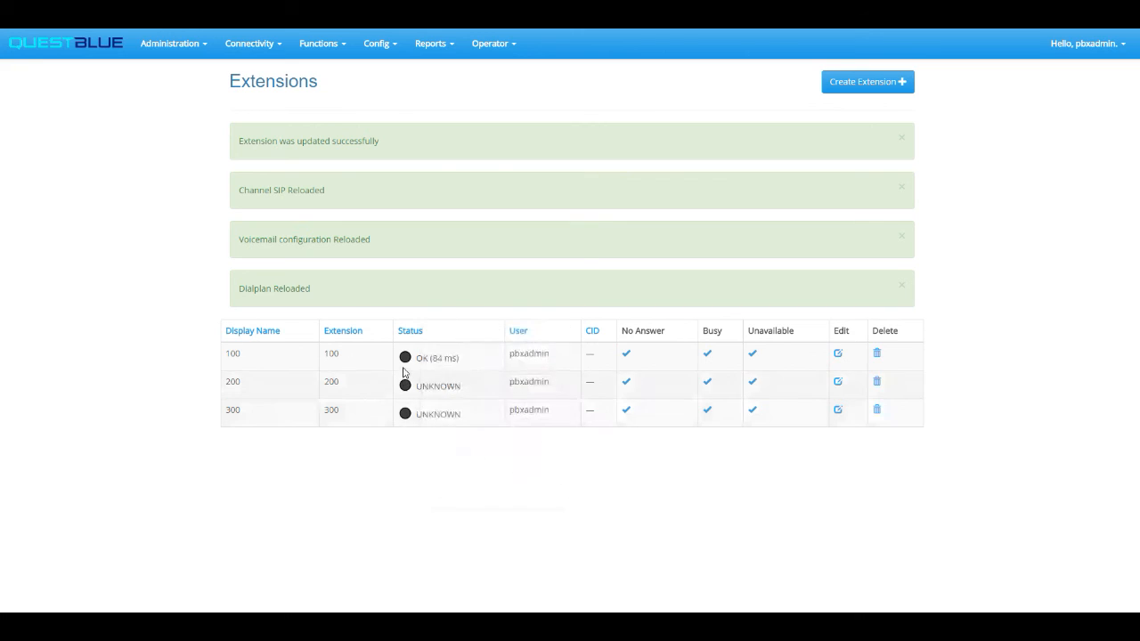
{"action": "mouse_move", "coordinate": [405, 359]}
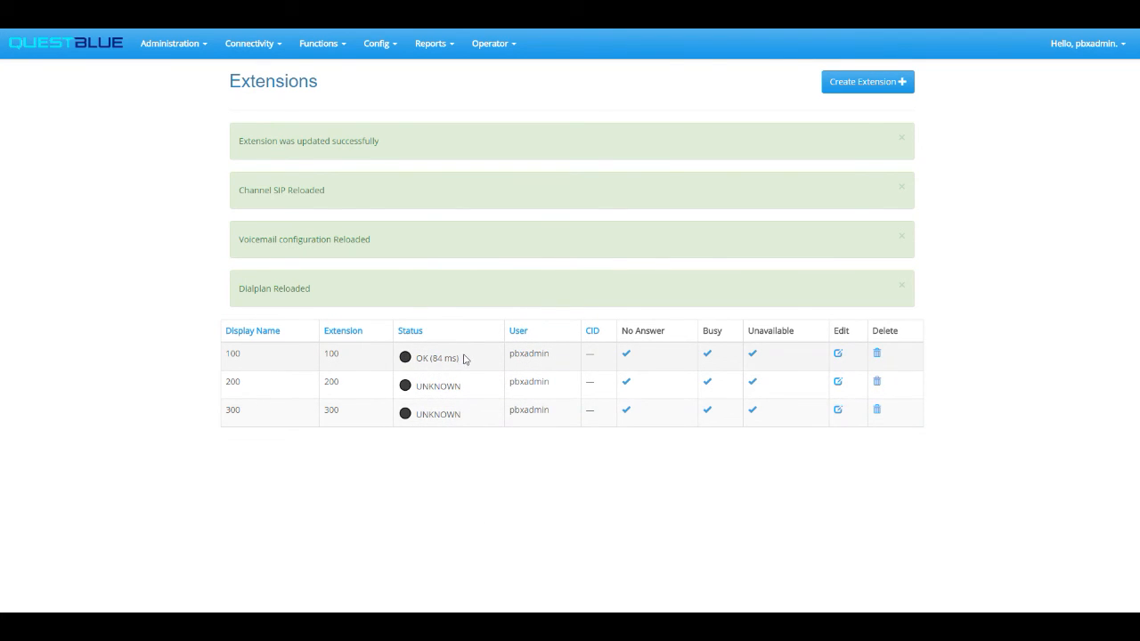
{"action": "left_click_drag", "start_coordinate": [461, 358], "coordinate": [415, 358]}
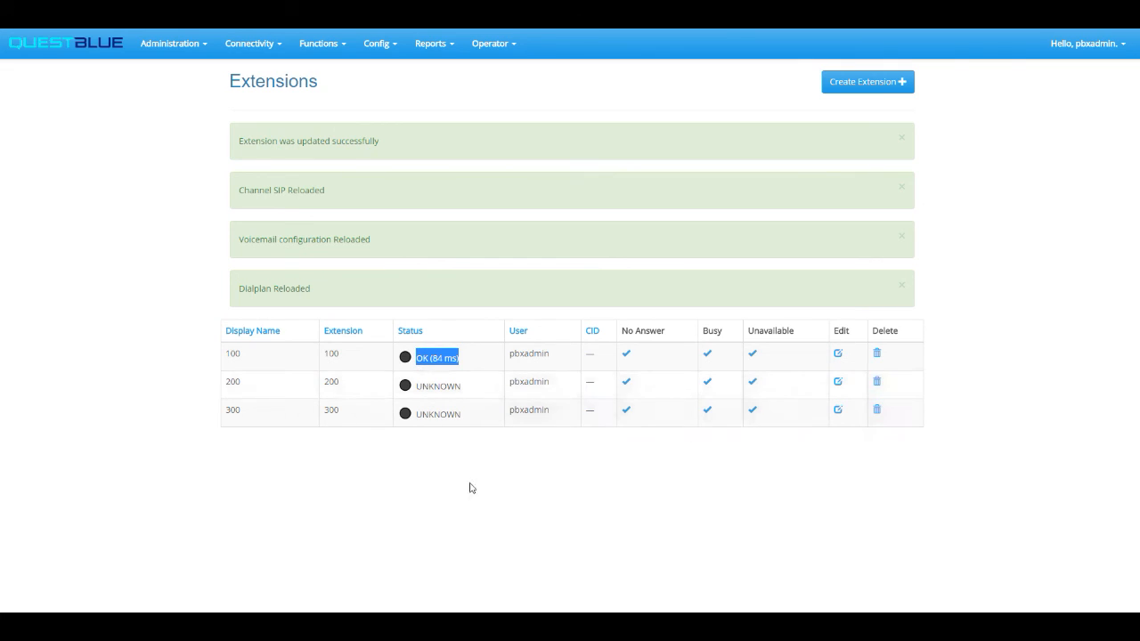
{"action": "left_click", "coordinate": [551, 516]}
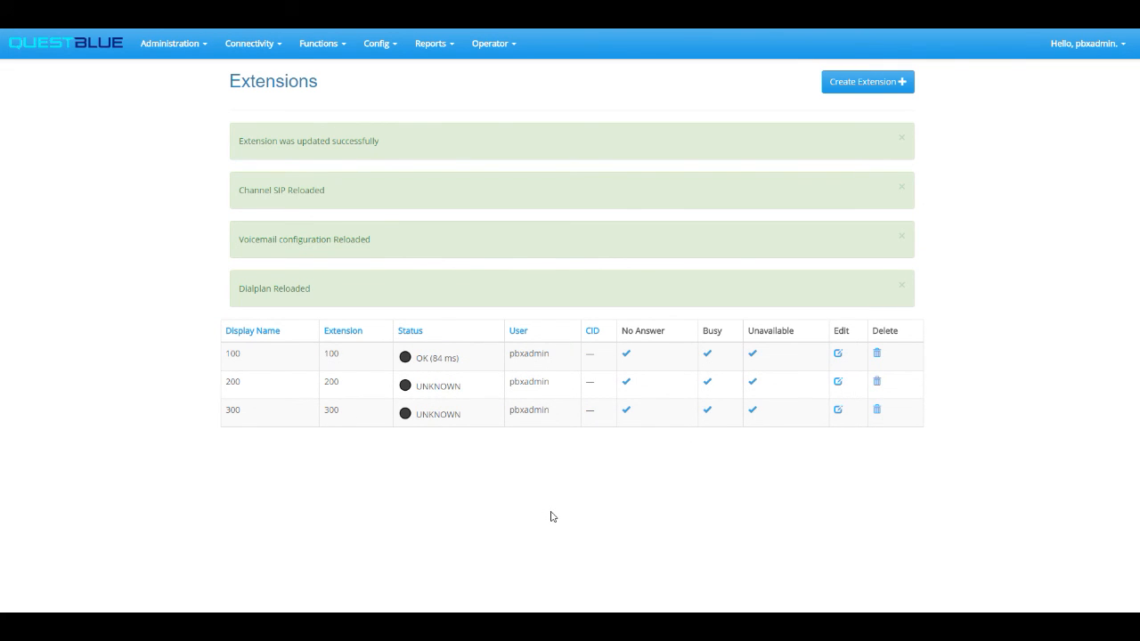